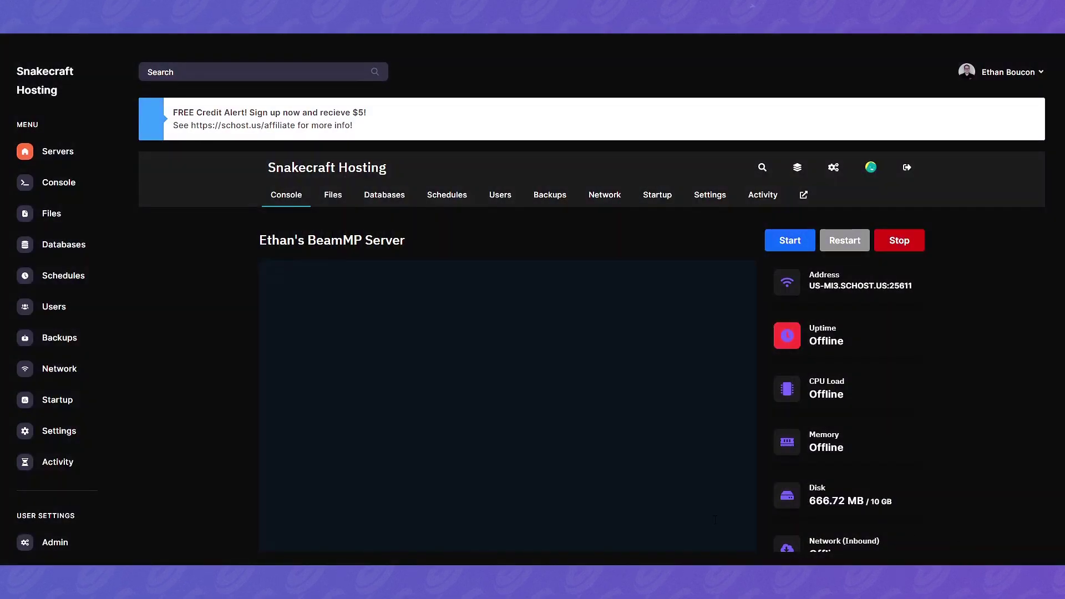
Open ServerConfig.toml from the Files listing, return to /home/container/, then view the Databases page
click(335, 195)
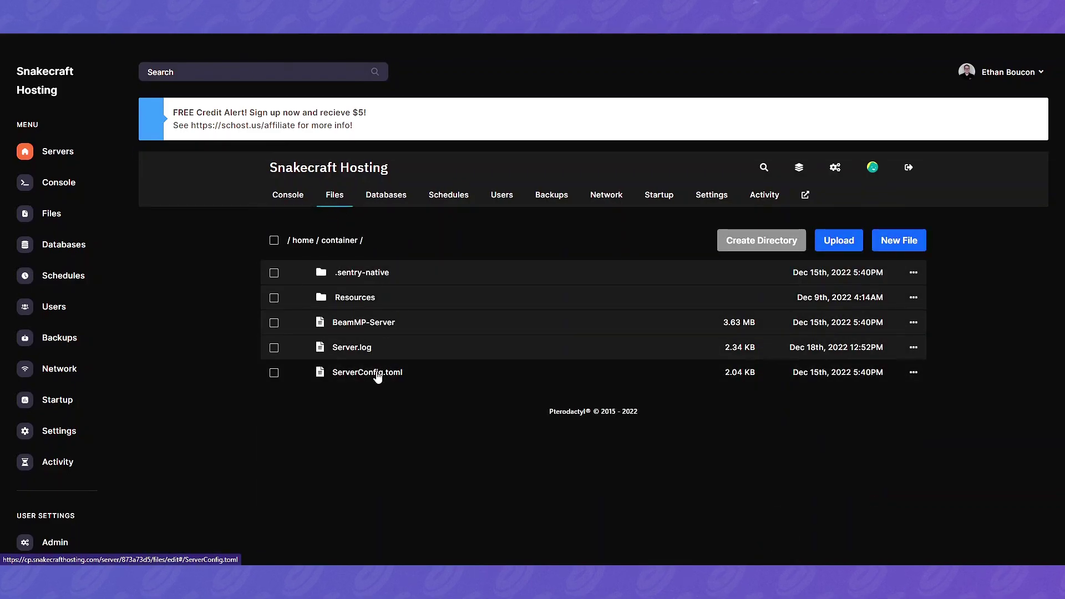
click(376, 375)
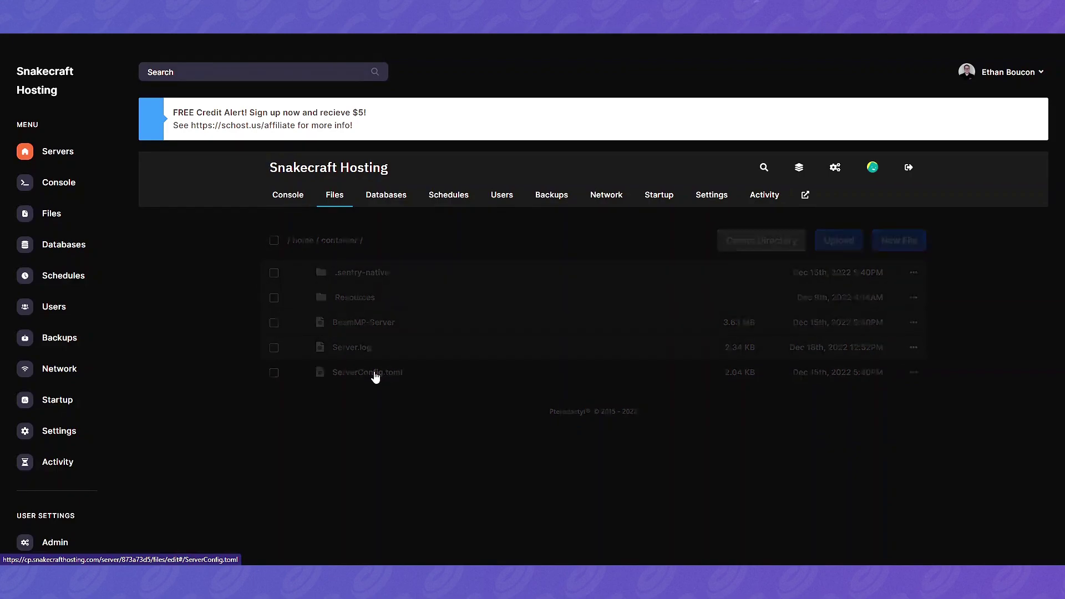
scroll(949, 376, down, 3)
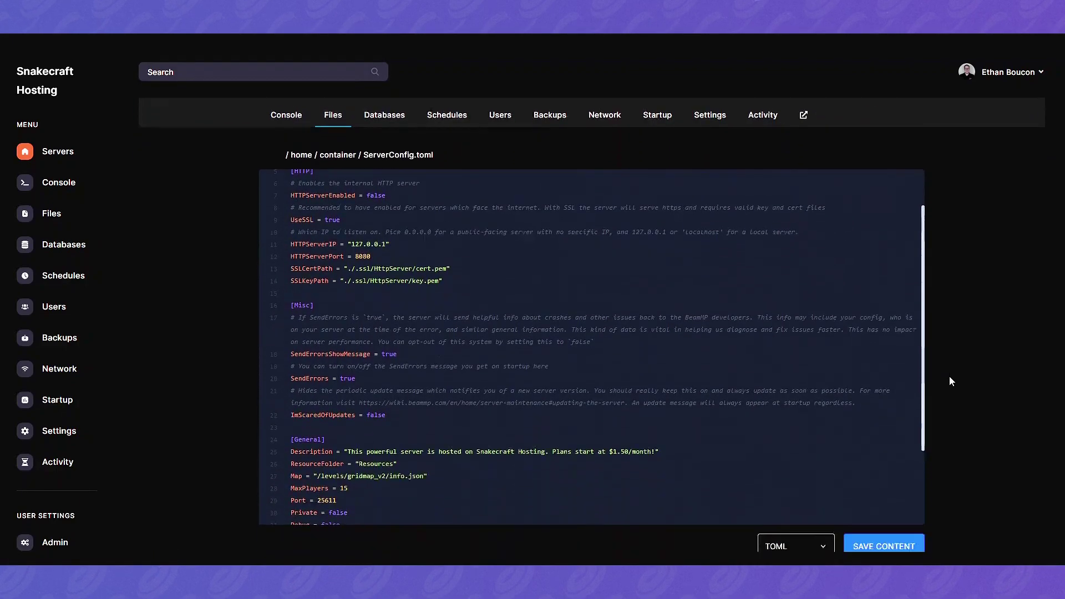
scroll(983, 460, up, 2)
scroll(956, 463, up, 1)
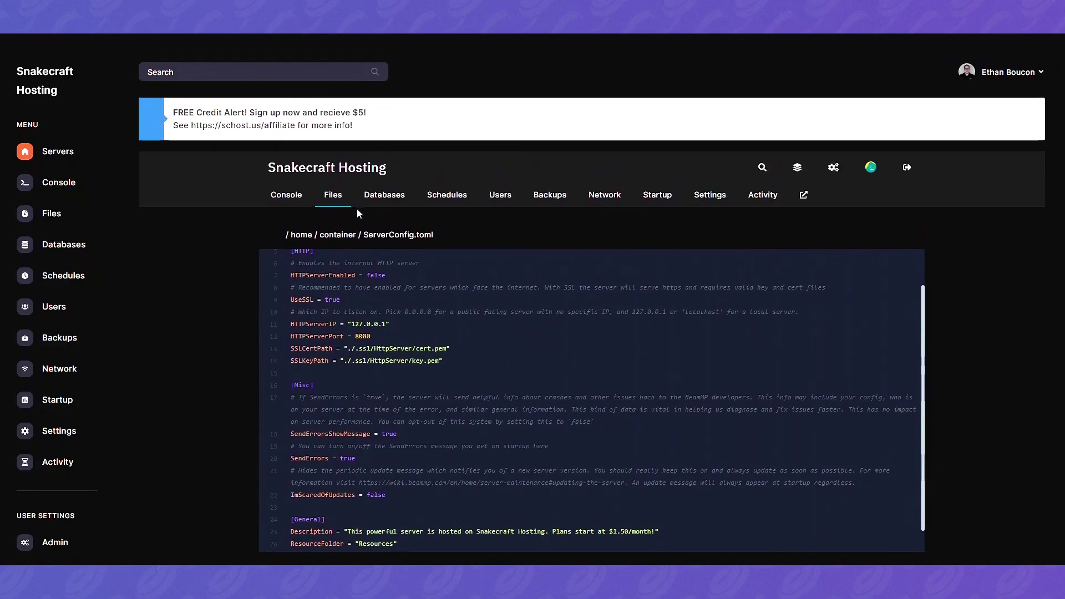
click(344, 234)
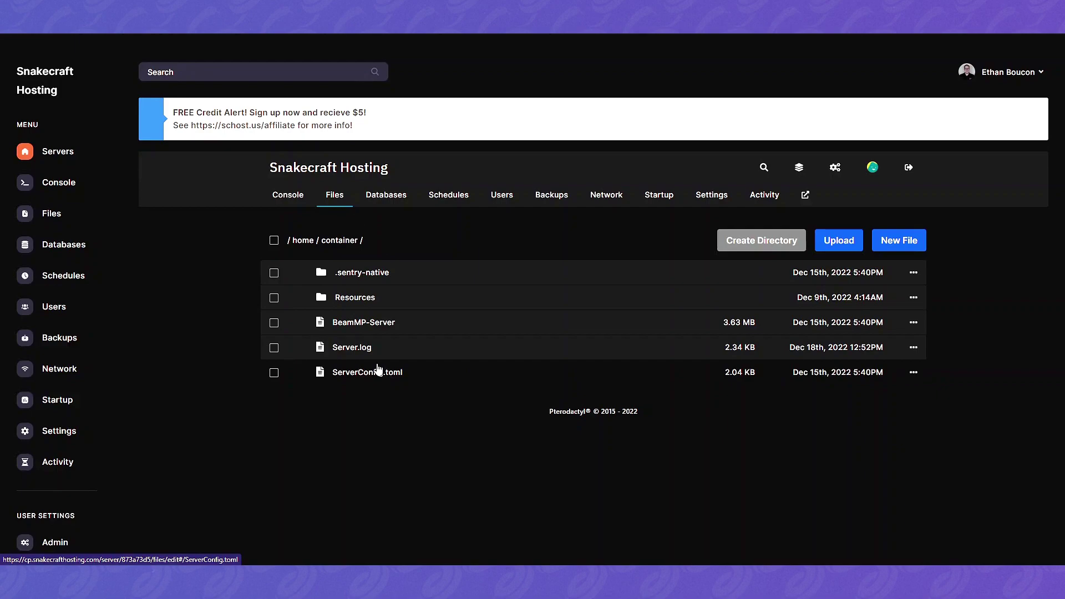
click(386, 195)
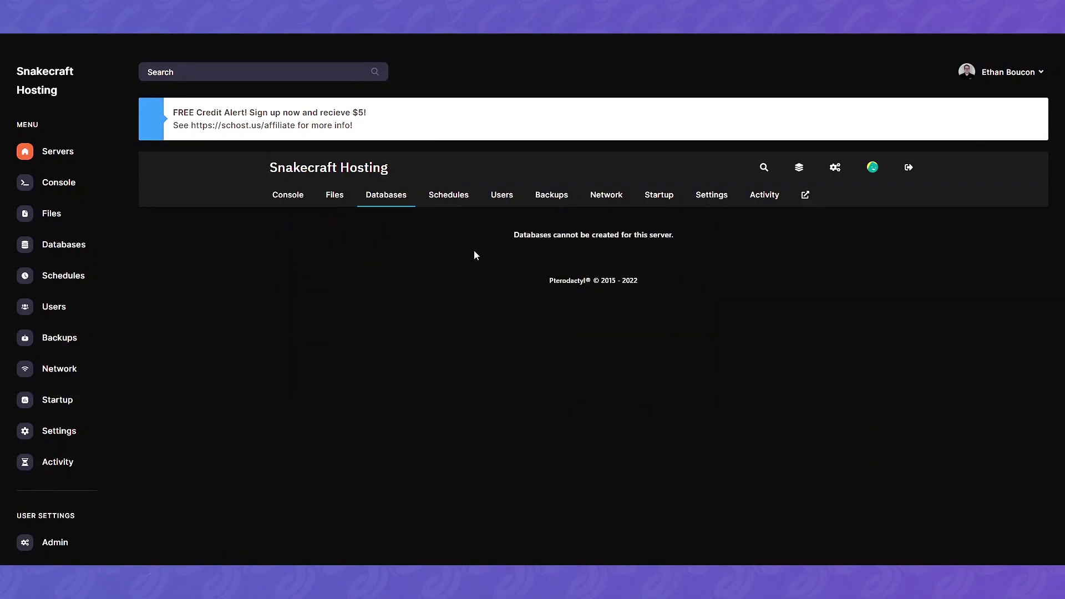
View the Schedules and Users pages and start a New User form
click(438, 201)
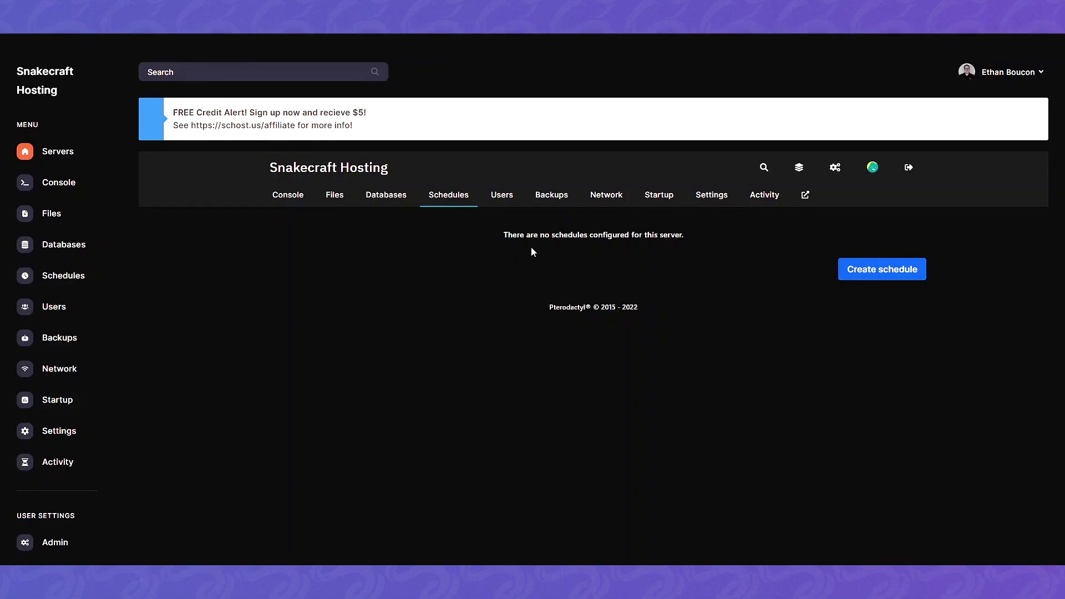
click(498, 208)
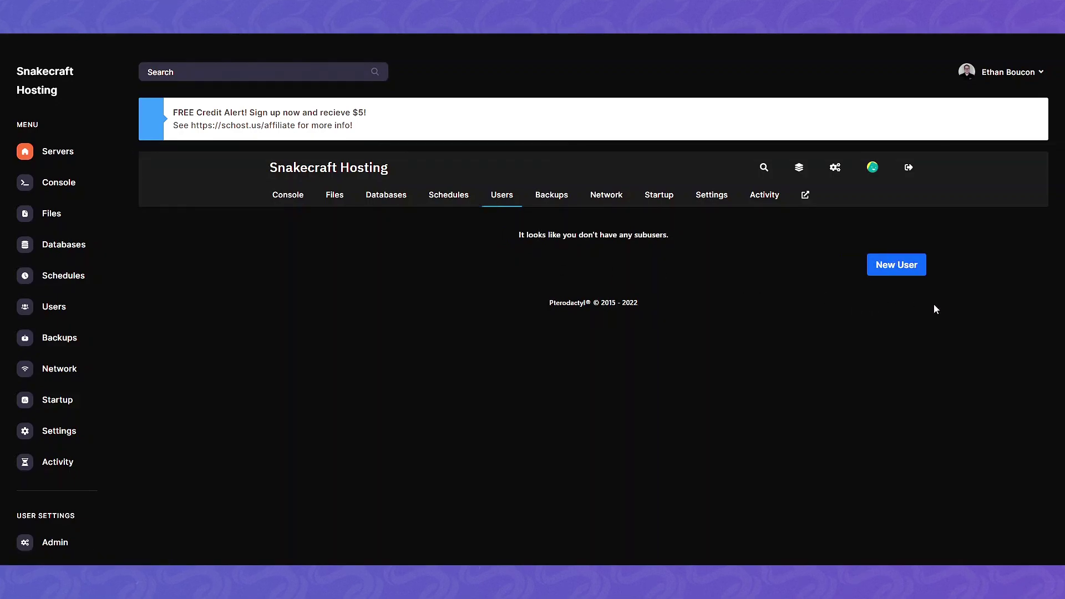
click(896, 260)
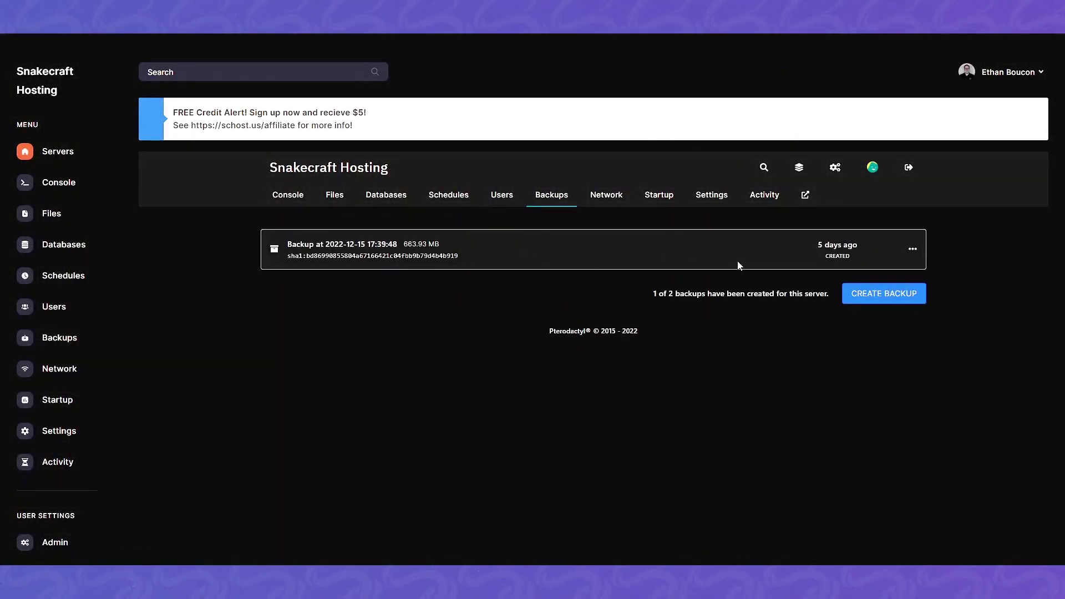
Show the backup's action menu, then view the Network and Startup pages
click(911, 251)
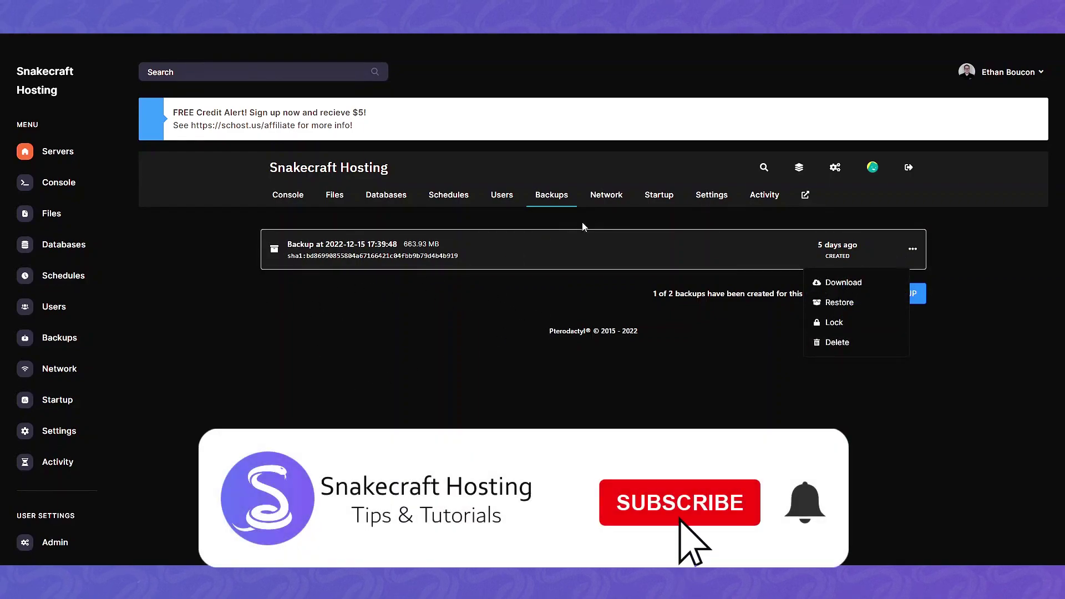
click(605, 203)
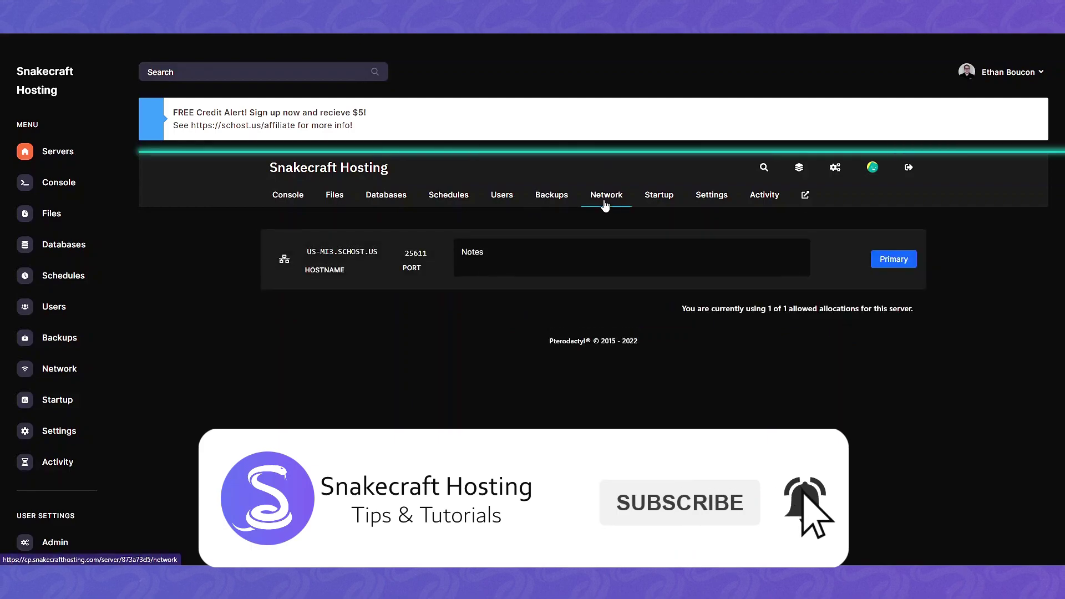
click(660, 199)
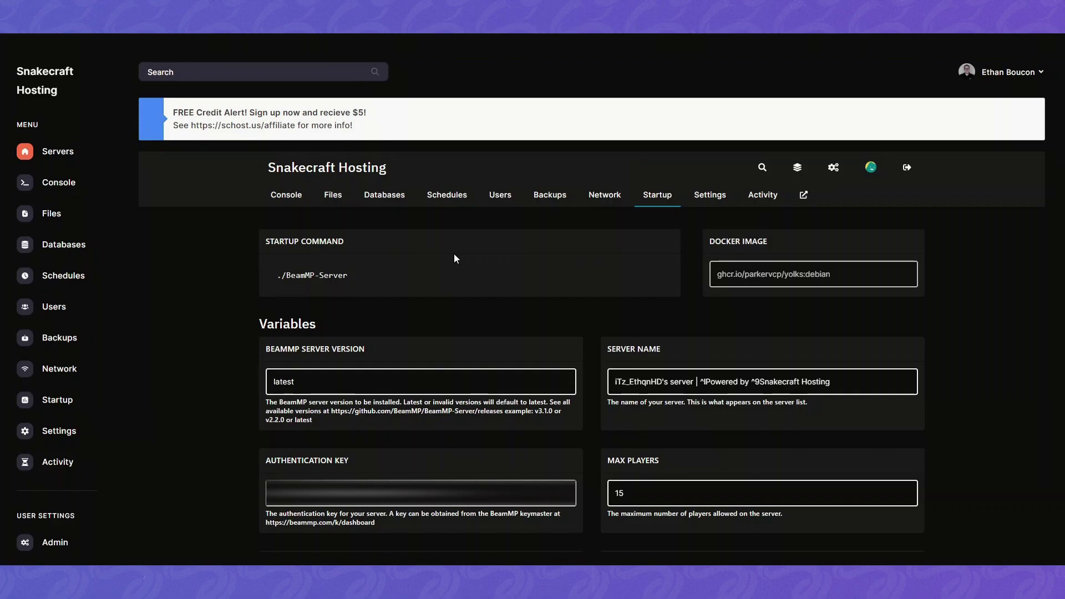
scroll(499, 277, down, 3)
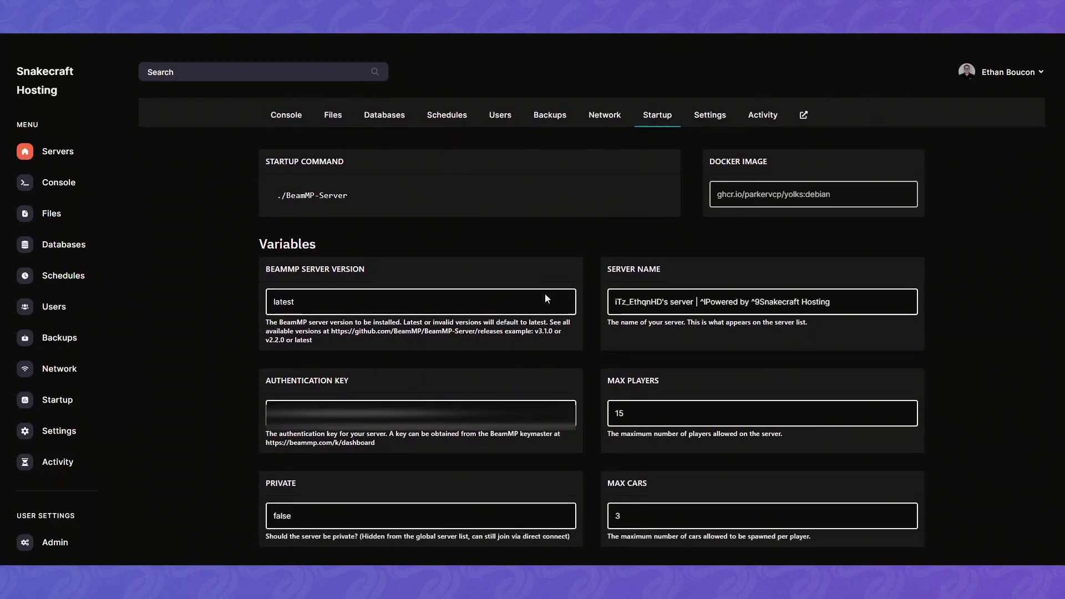
scroll(590, 332, down, 2)
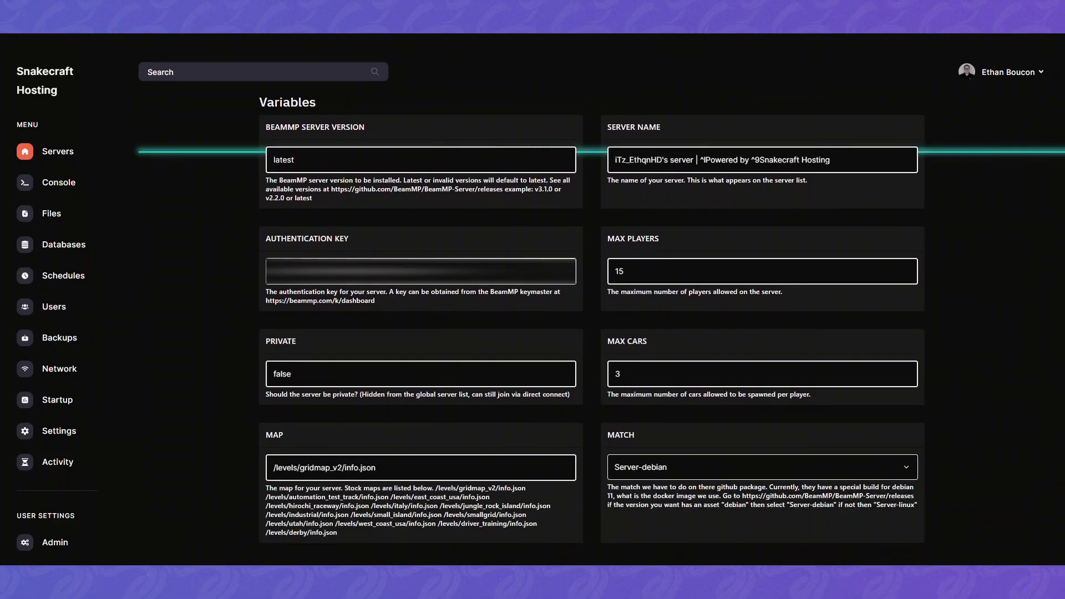
scroll(609, 393, up, 1)
drag(831, 216, 612, 227)
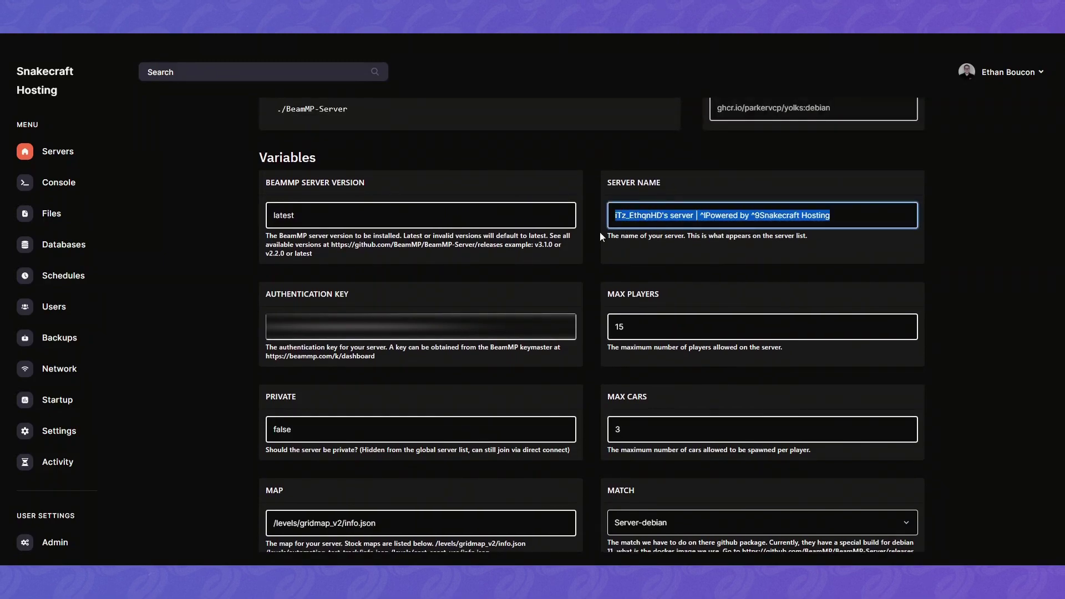
click(646, 215)
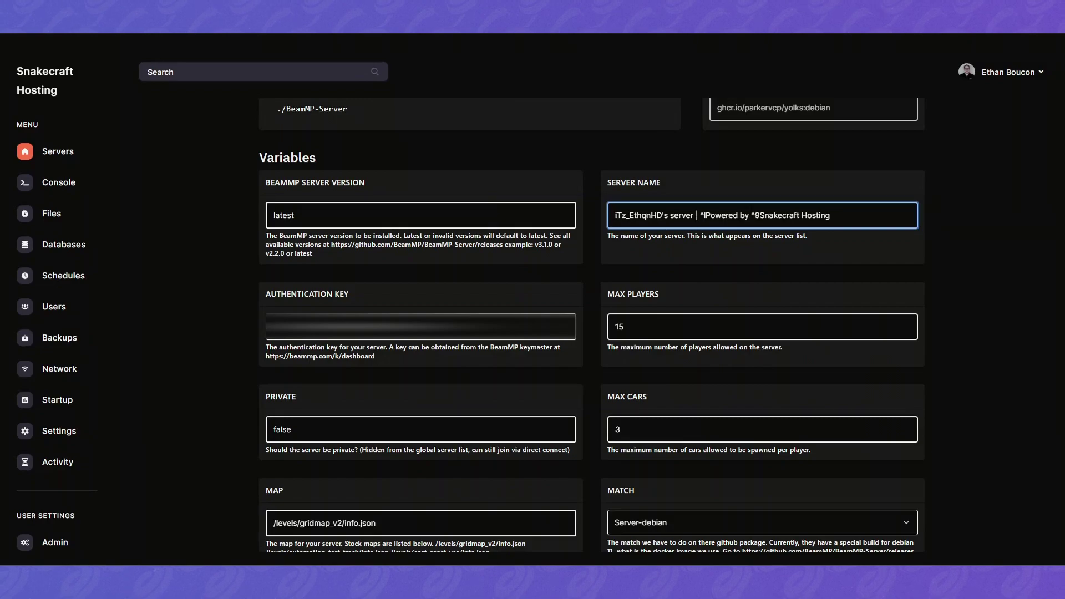
drag(859, 217, 695, 222)
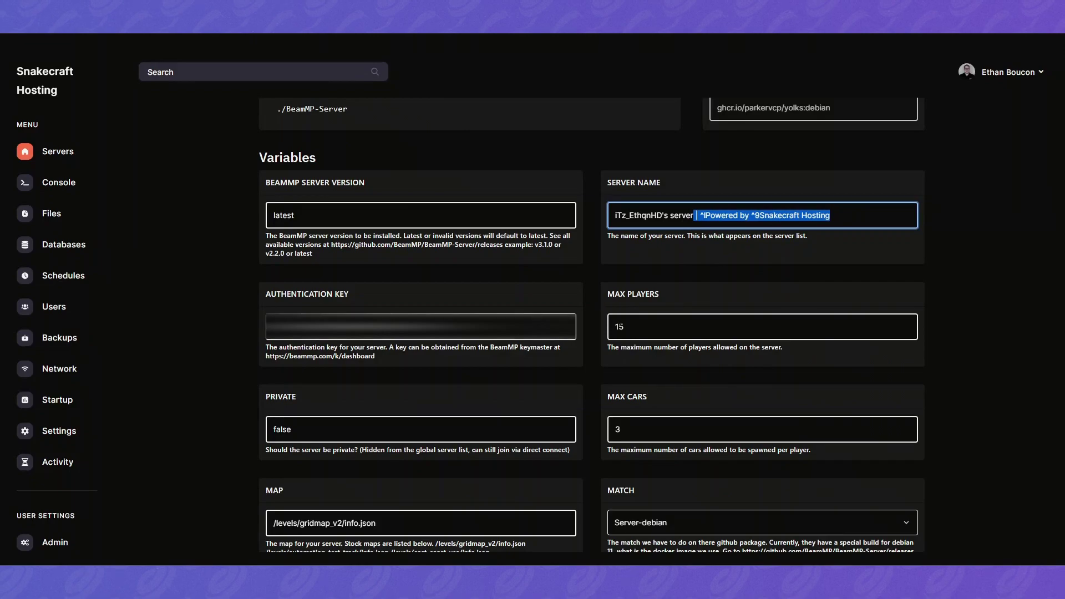
scroll(637, 329, down, 1)
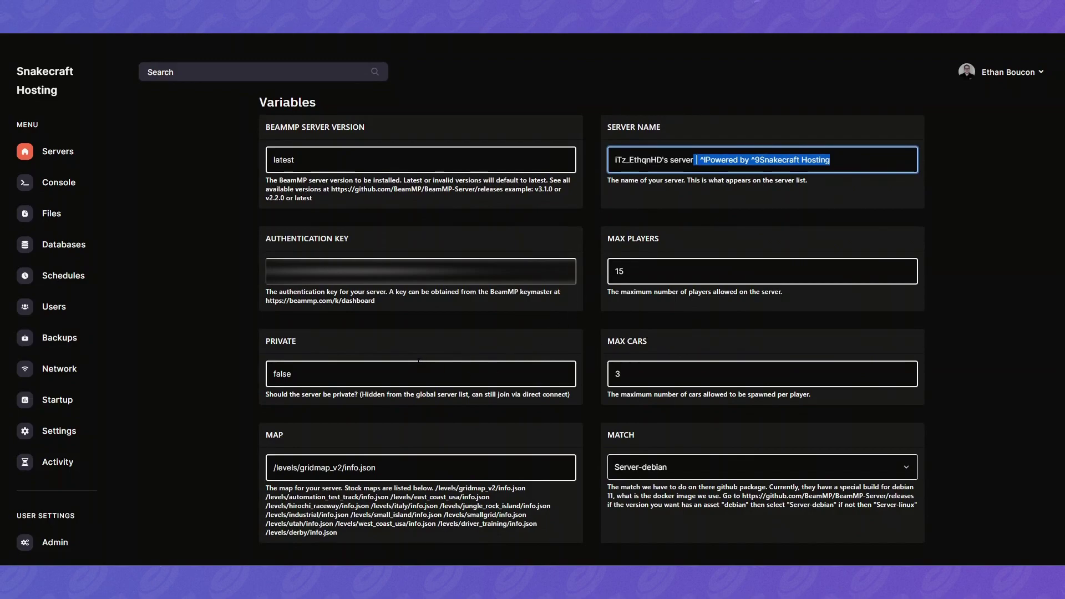
scroll(385, 354, down, 1)
click(319, 314)
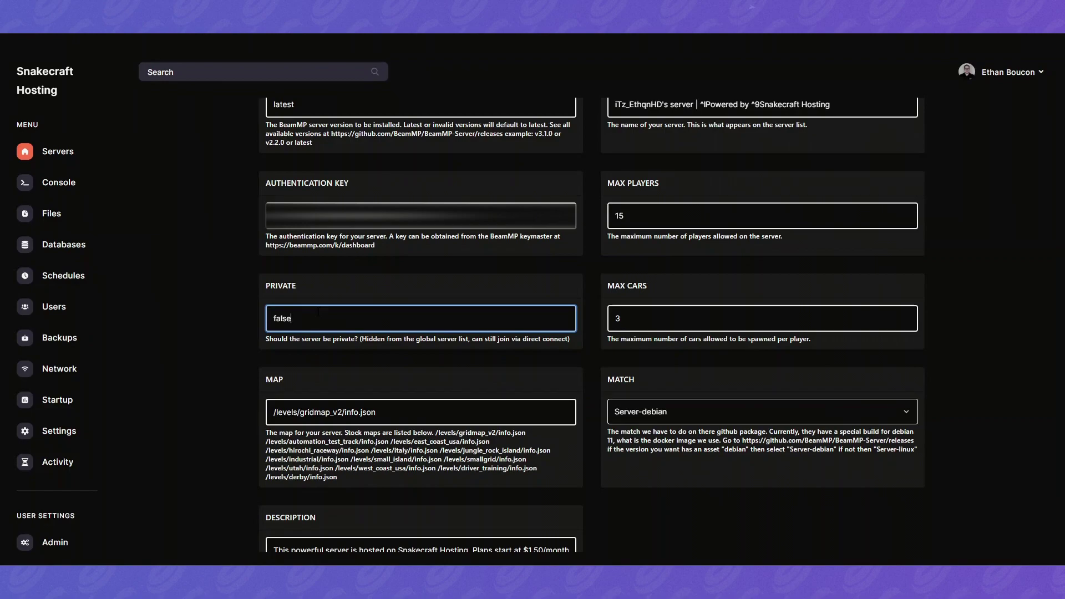
double_click(639, 320)
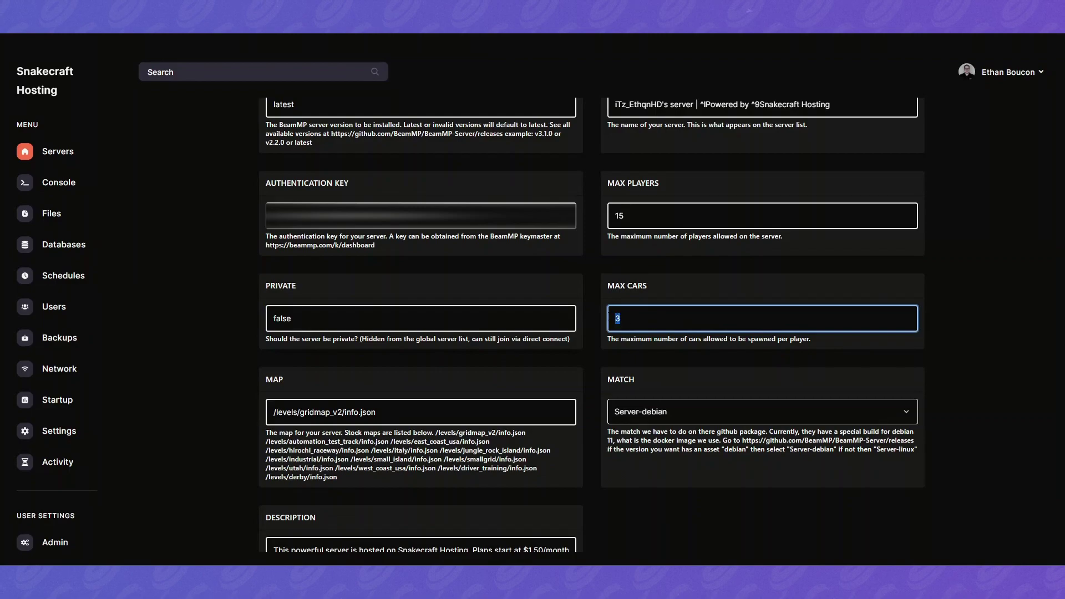
scroll(527, 539, down, 1)
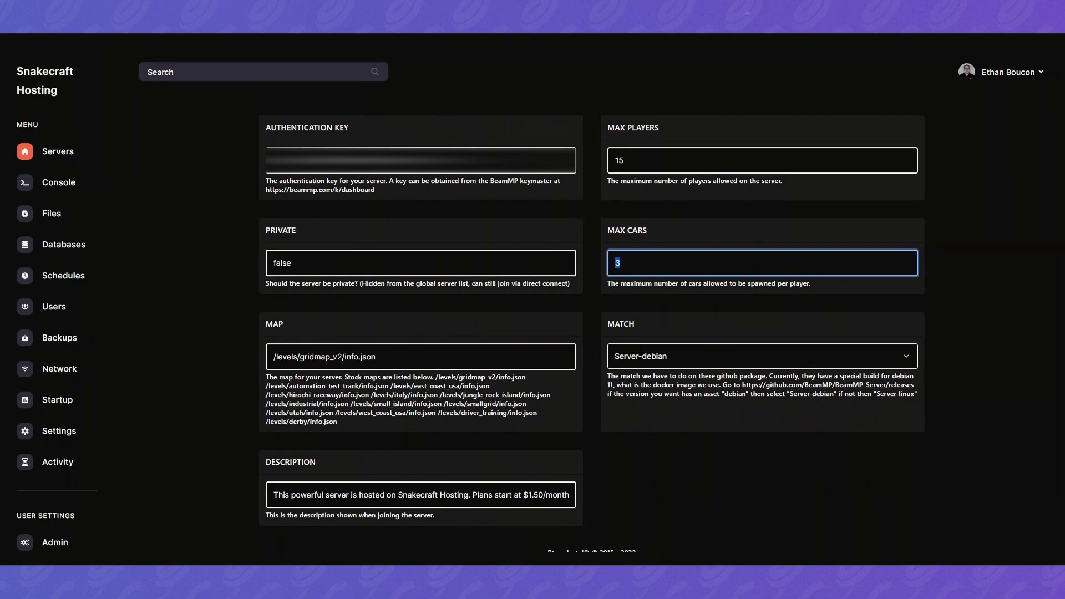
key(Tab)
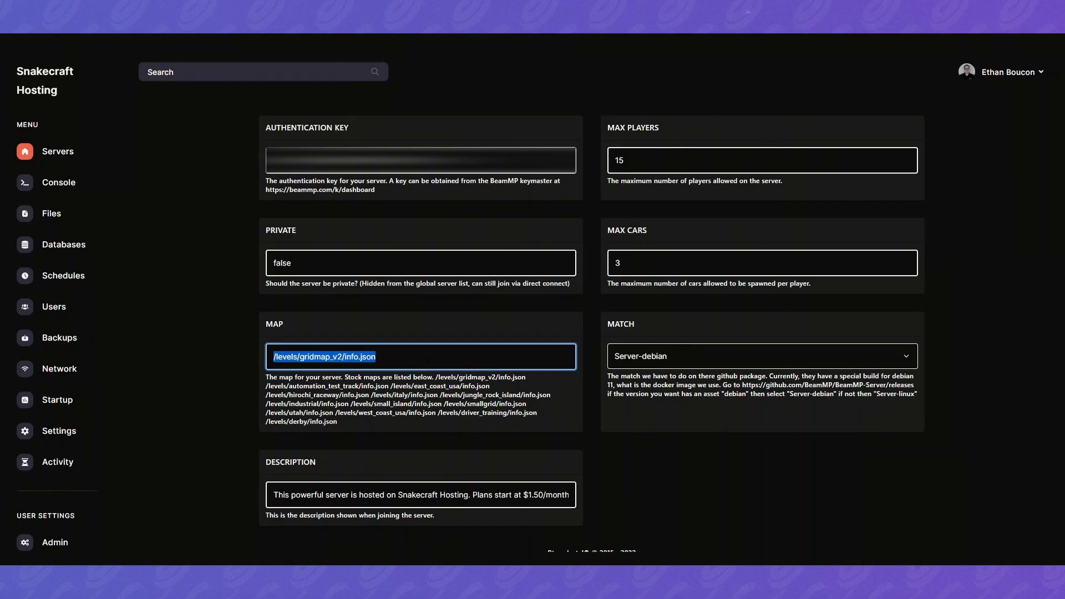
scroll(488, 435, down, 1)
click(453, 426)
click(687, 333)
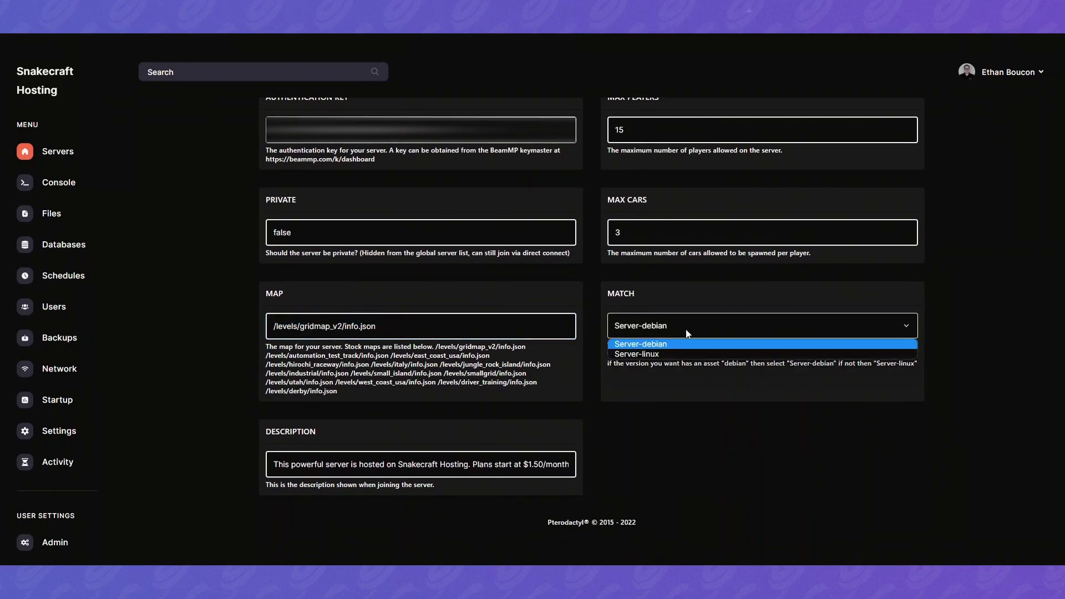
click(634, 303)
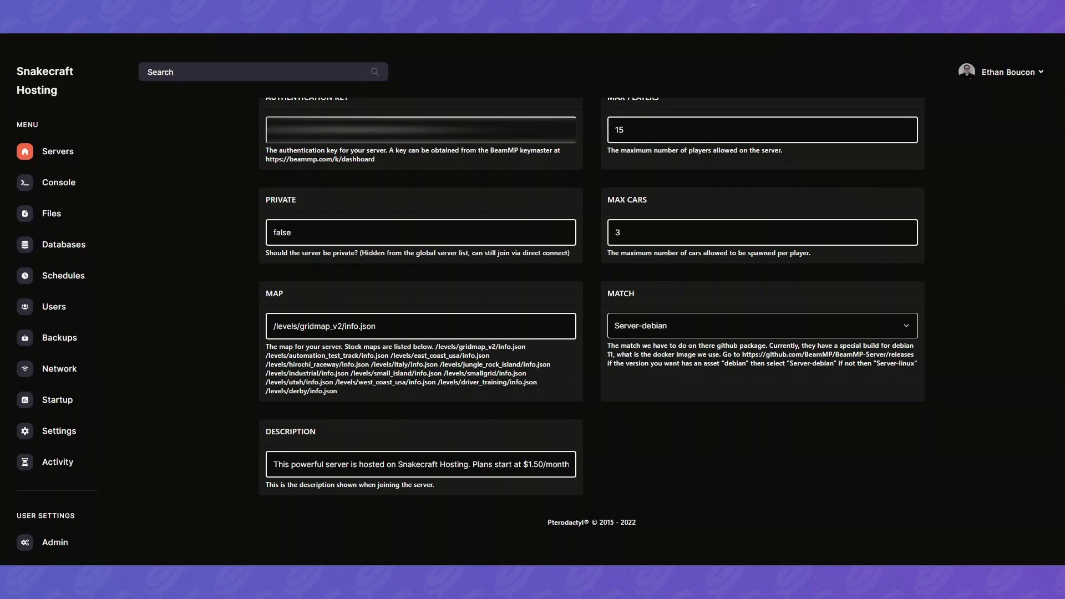
drag(274, 464, 627, 501)
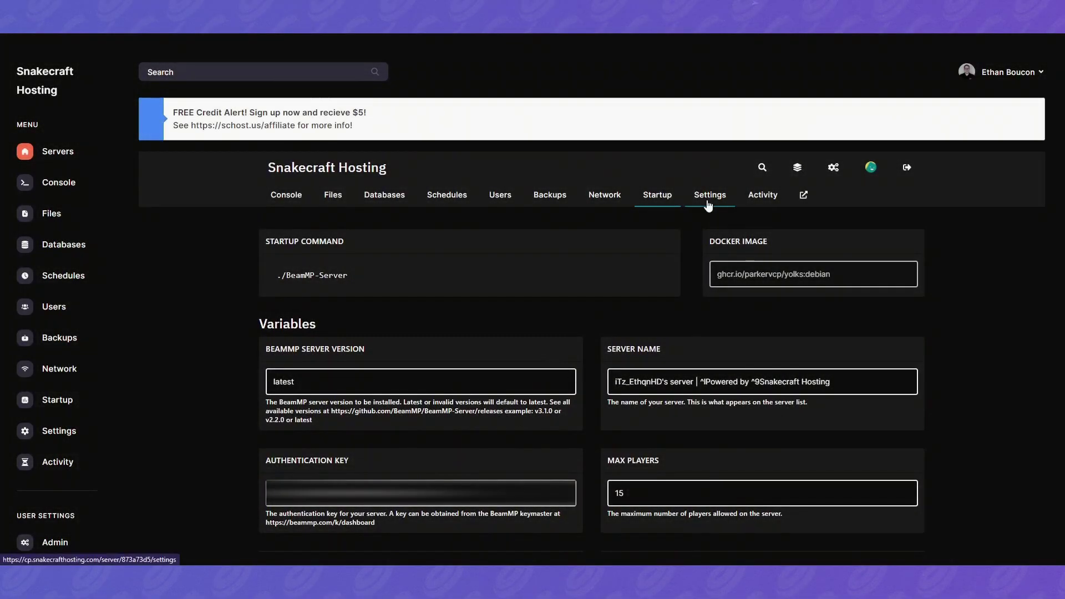
click(709, 204)
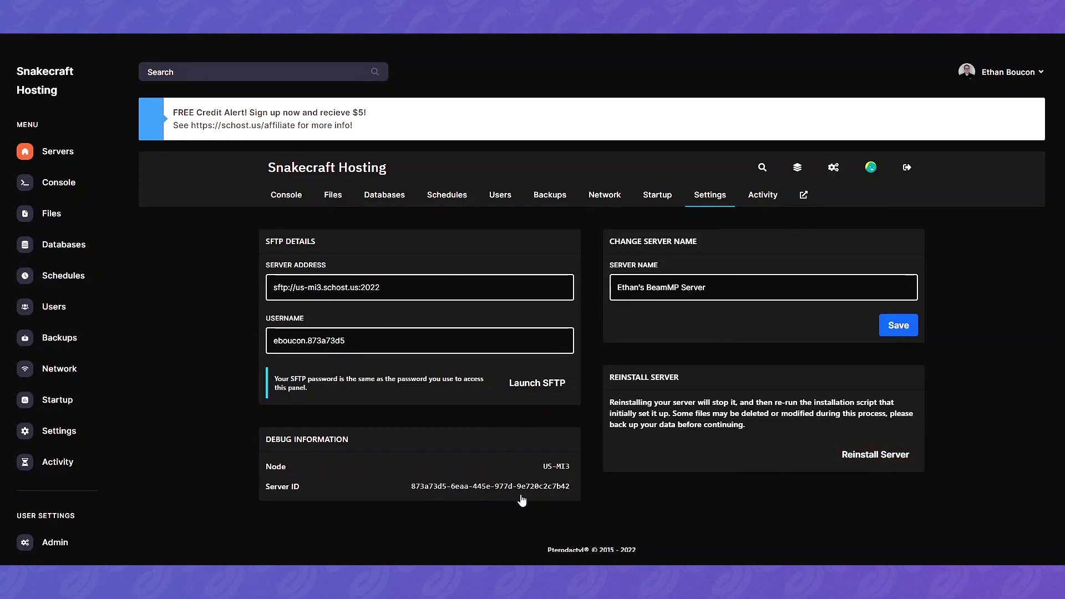
Open the Activity log and scroll through its startup edit, reinstall and backup entries
click(757, 204)
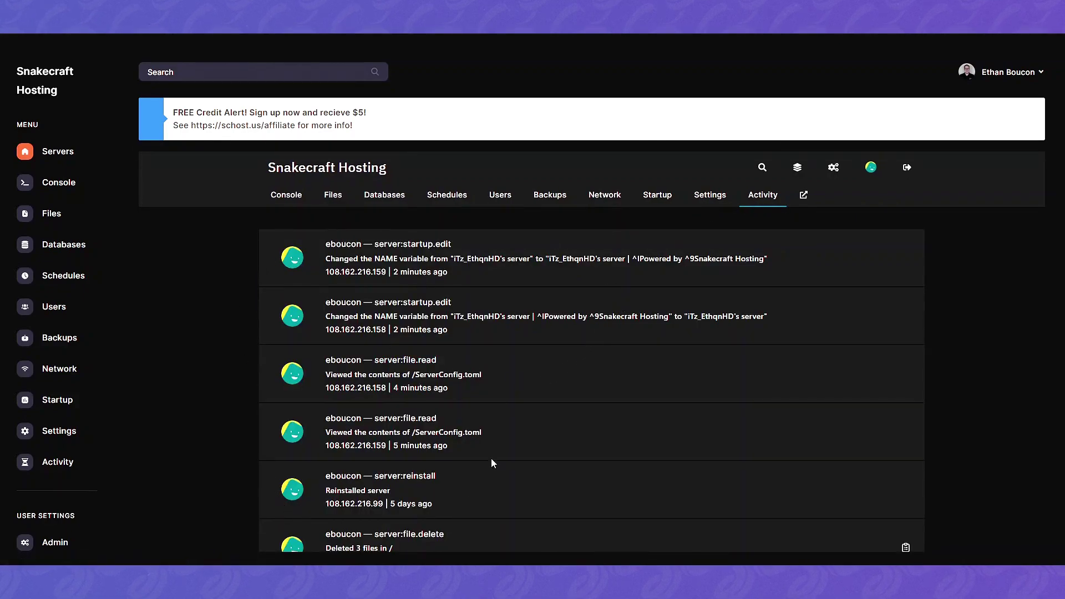
scroll(491, 458, down, 3)
scroll(532, 449, up, 3)
scroll(375, 333, down, 5)
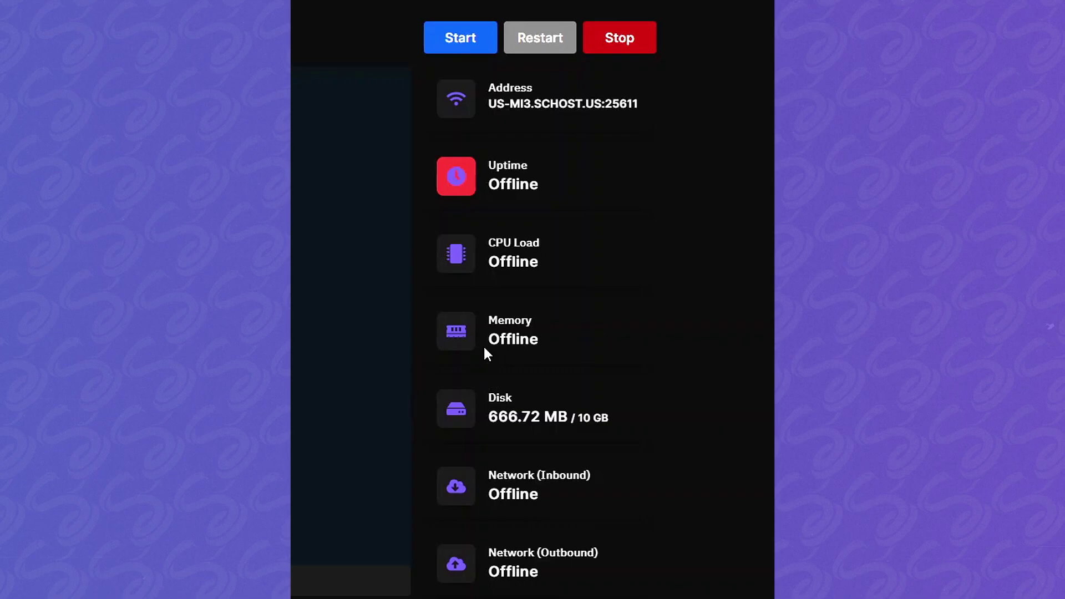
Check the console stats and graph, then start the BeamMP server
scroll(491, 339, down, 4)
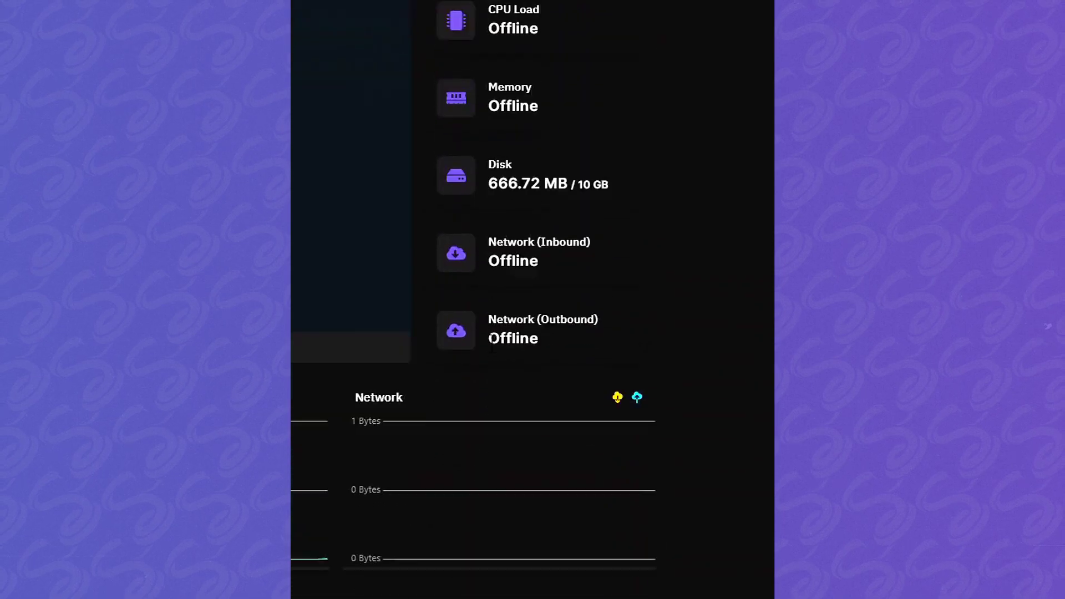
scroll(491, 339, up, 5)
click(471, 45)
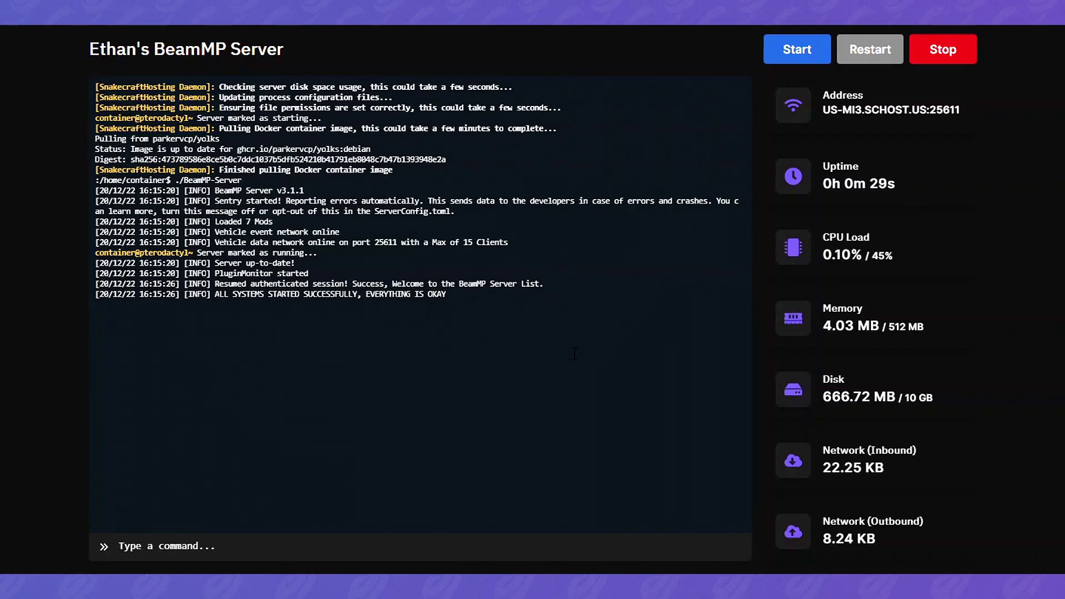
Highlight and deselect the 'ALL SYSTEMS STARTED SUCCESSFULLY' line, then focus the command box
drag(482, 298, 44, 300)
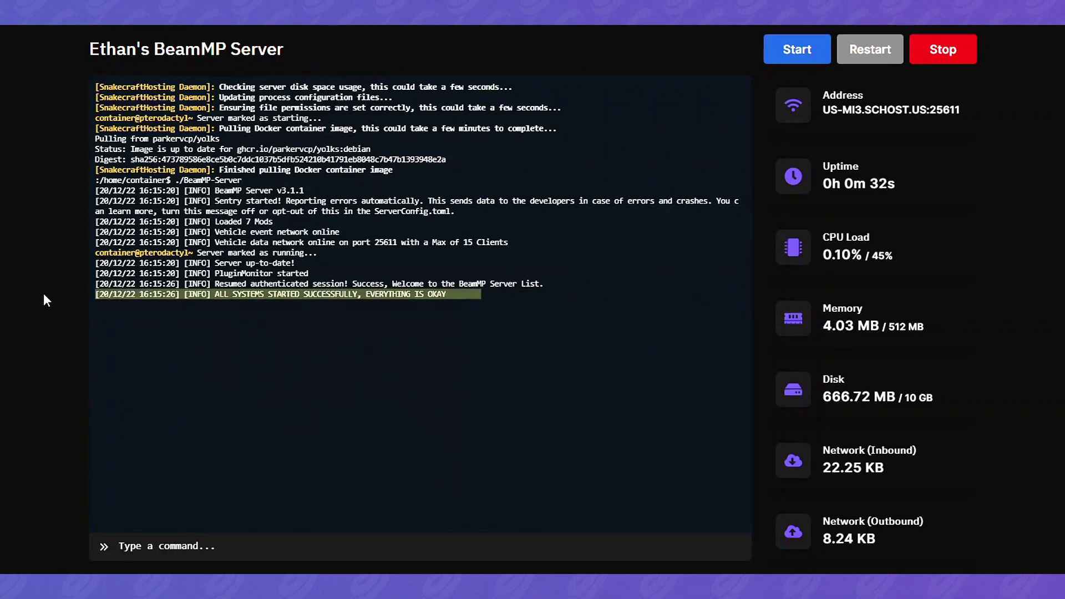
click(348, 308)
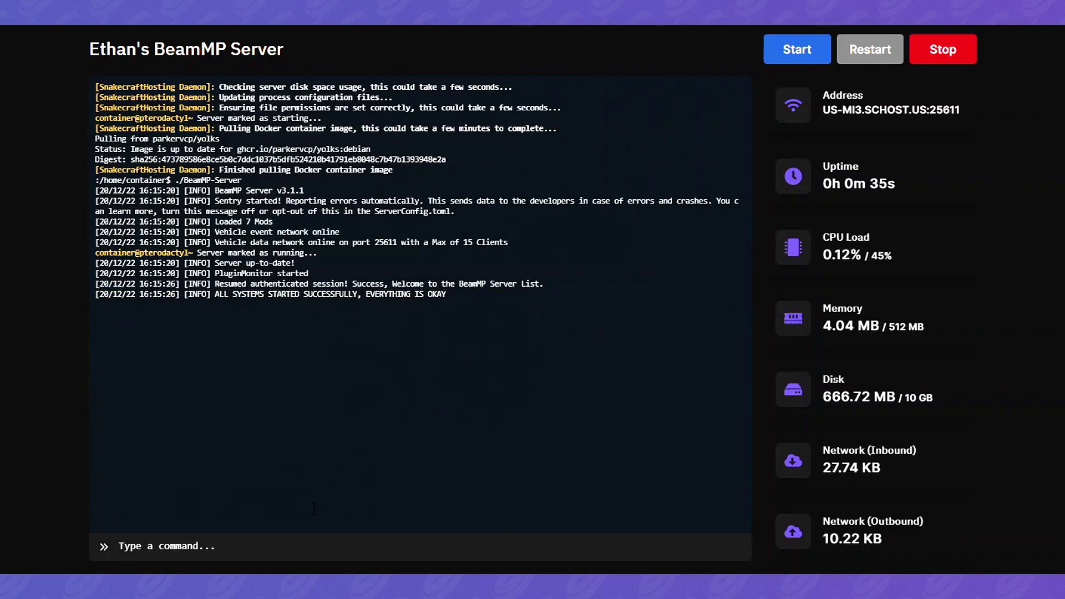
click(291, 556)
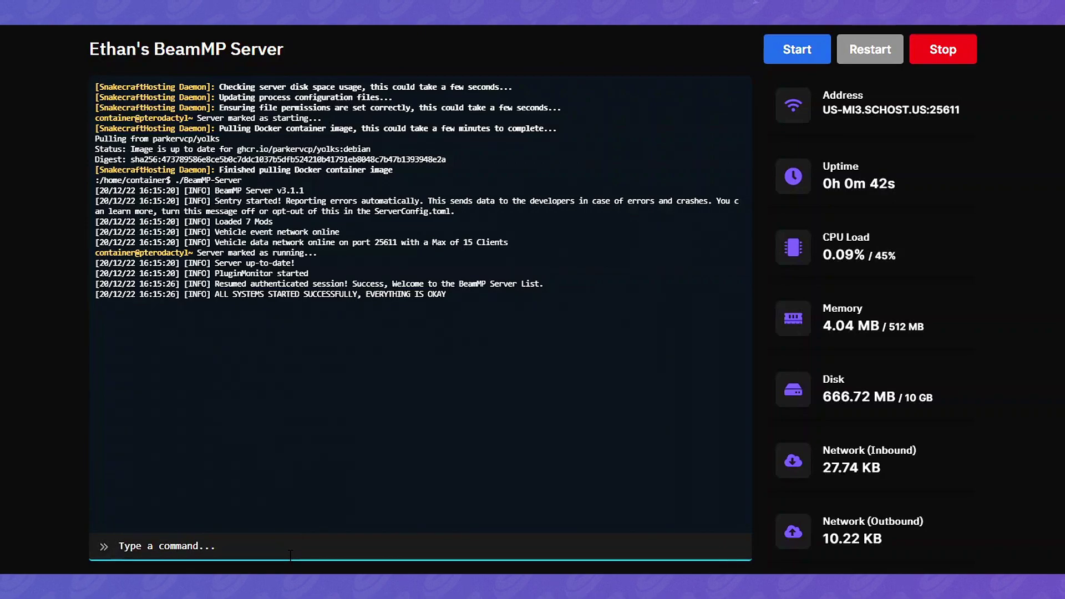
Run help, erase an unsent 'kick player123 banned from server' command, and highlight the command list
text(help)
key(Return)
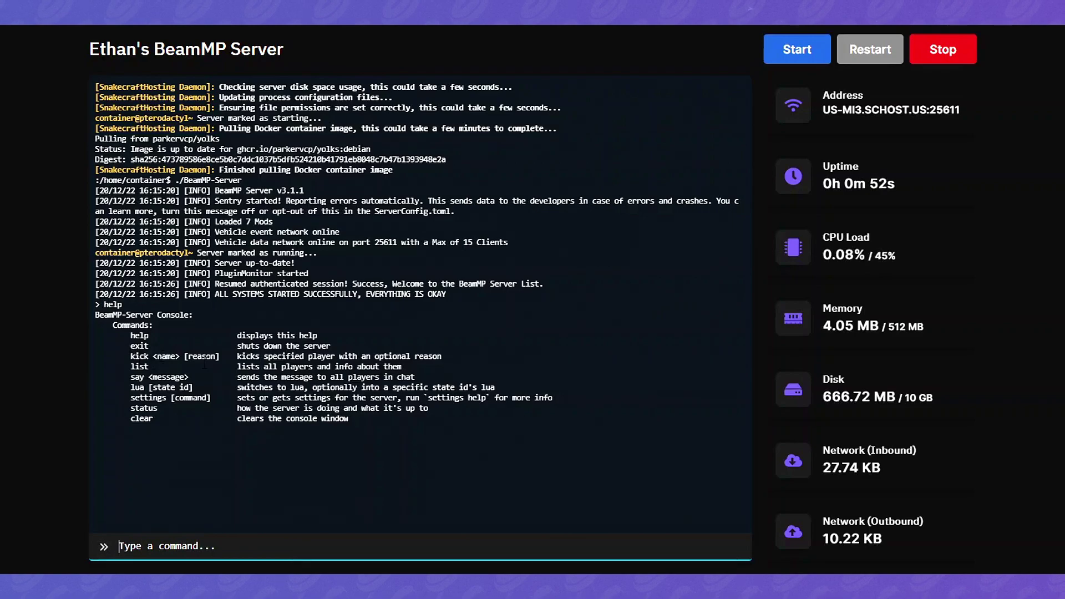
text(kick player123)
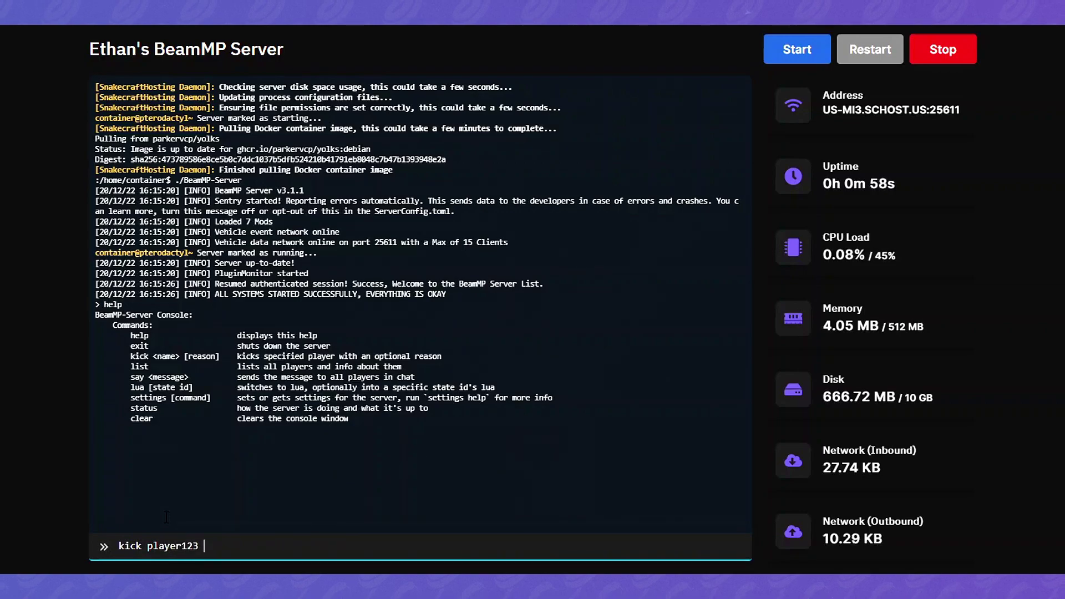
text( banned f)
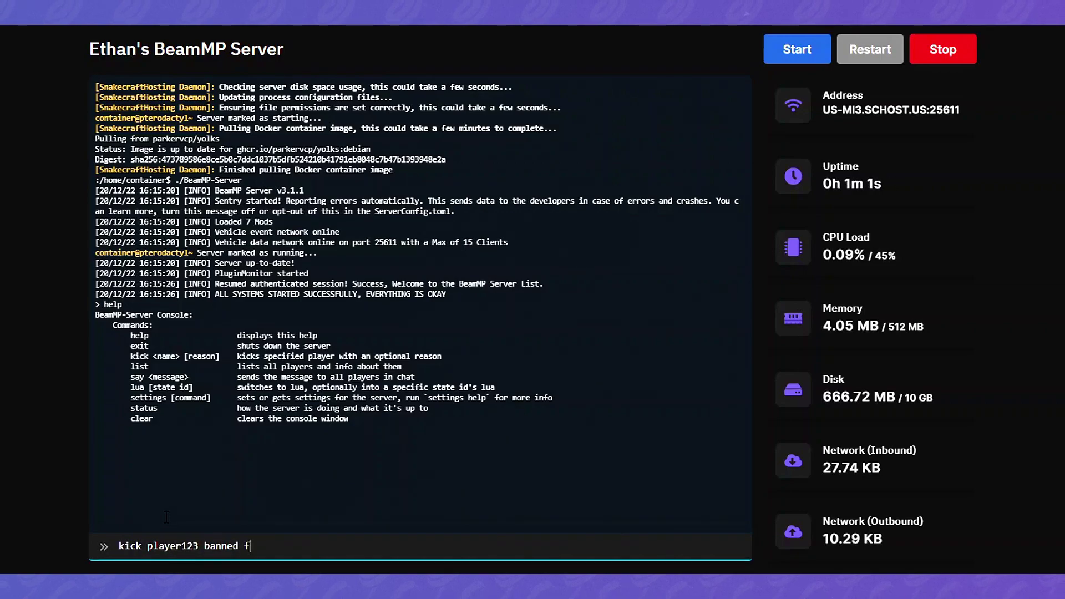
text(rom server)
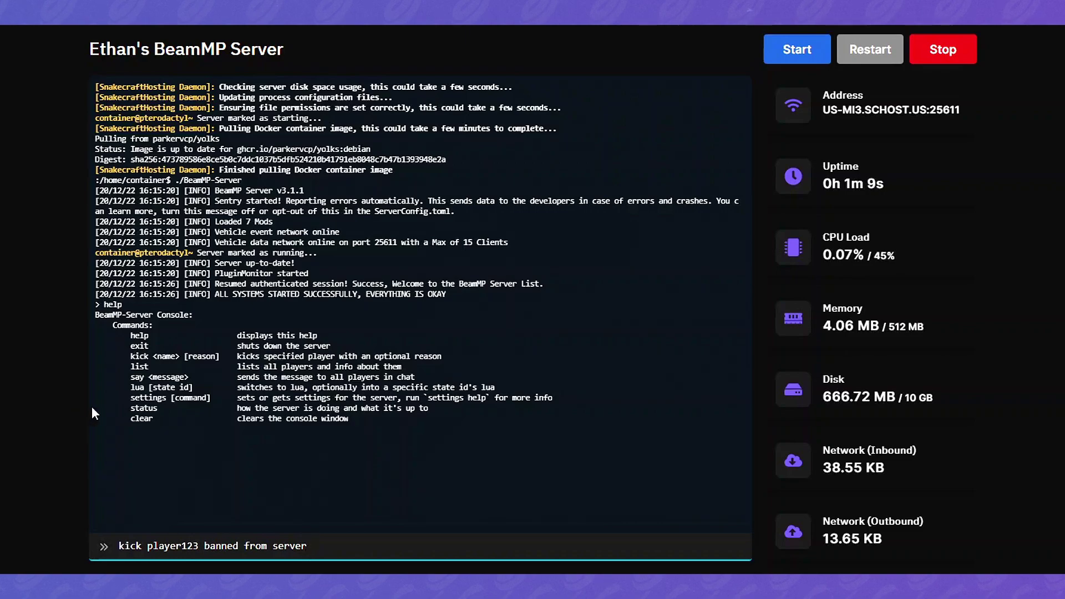
key(ctrl+a)
key(BackSpace)
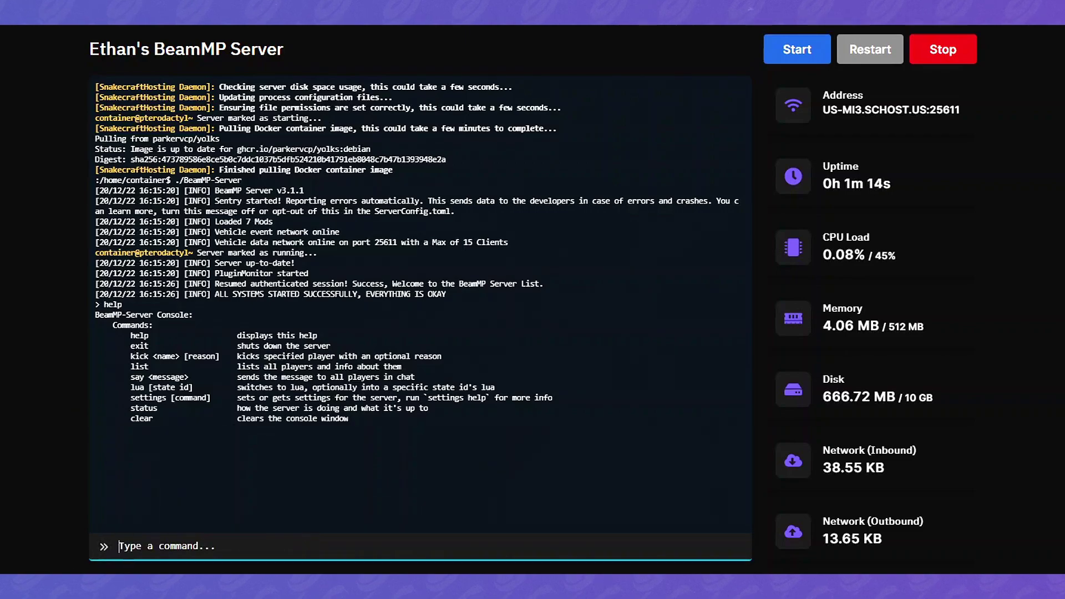
drag(122, 335, 180, 426)
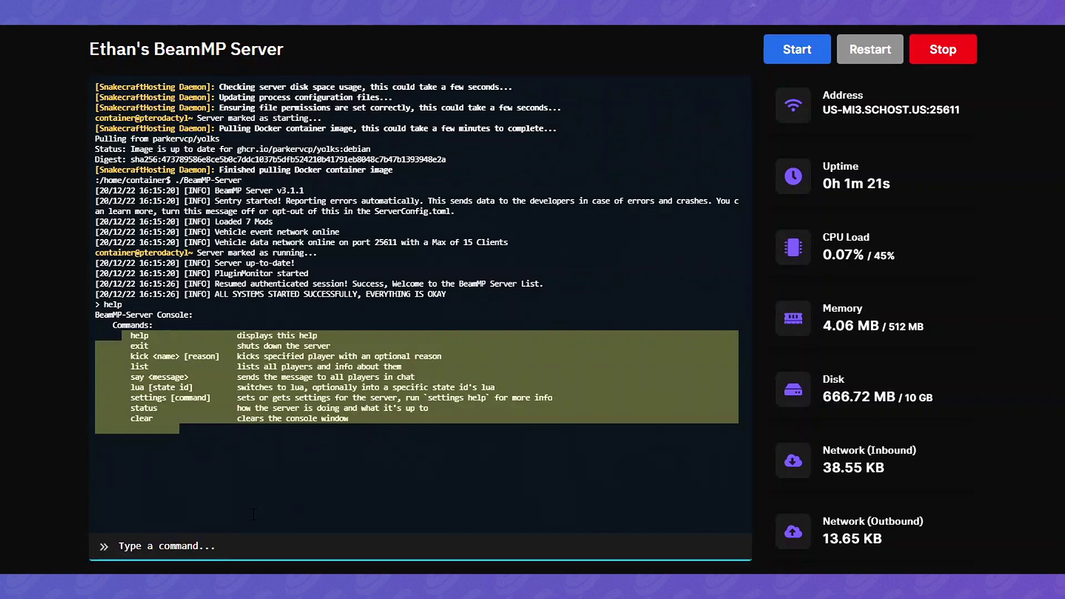
Run clear to empty the console and remove the leftover highlight
text(clear)
key(Return)
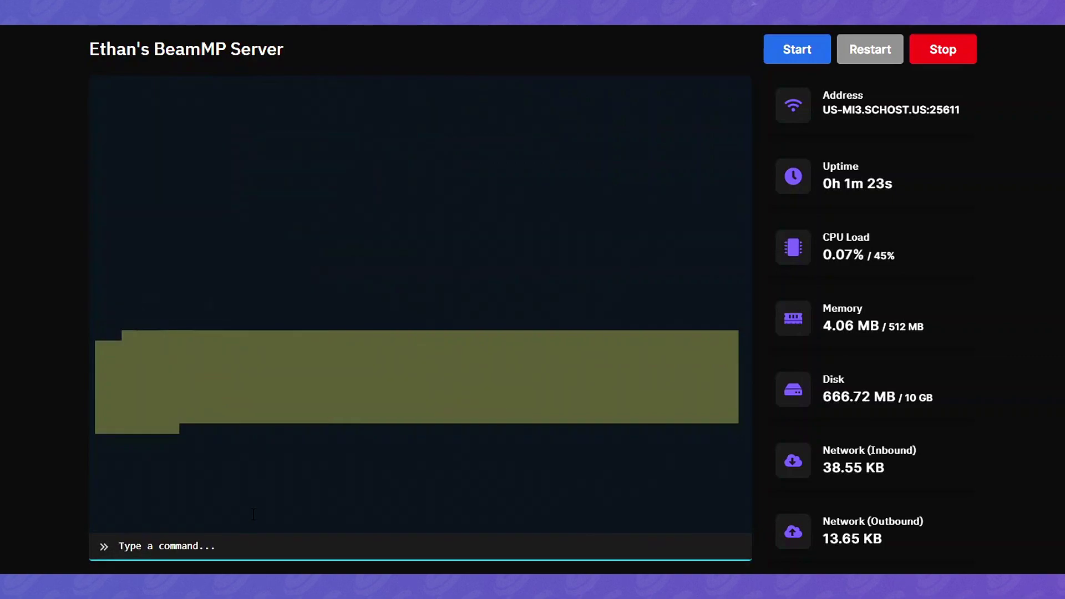
click(162, 368)
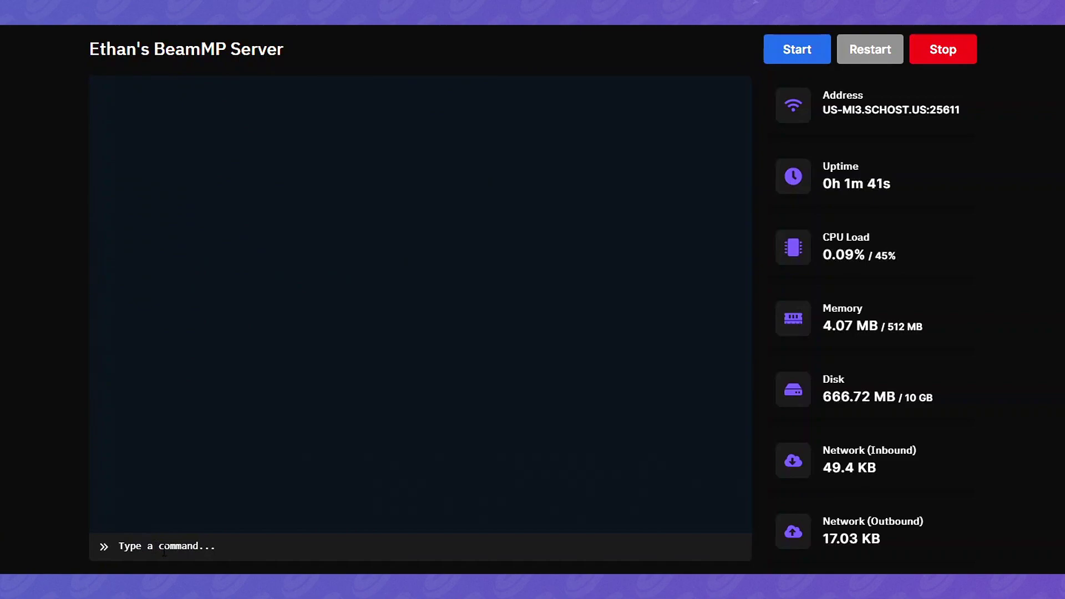
Run list, which reports 'No players online.', then select and deselect its output
click(164, 551)
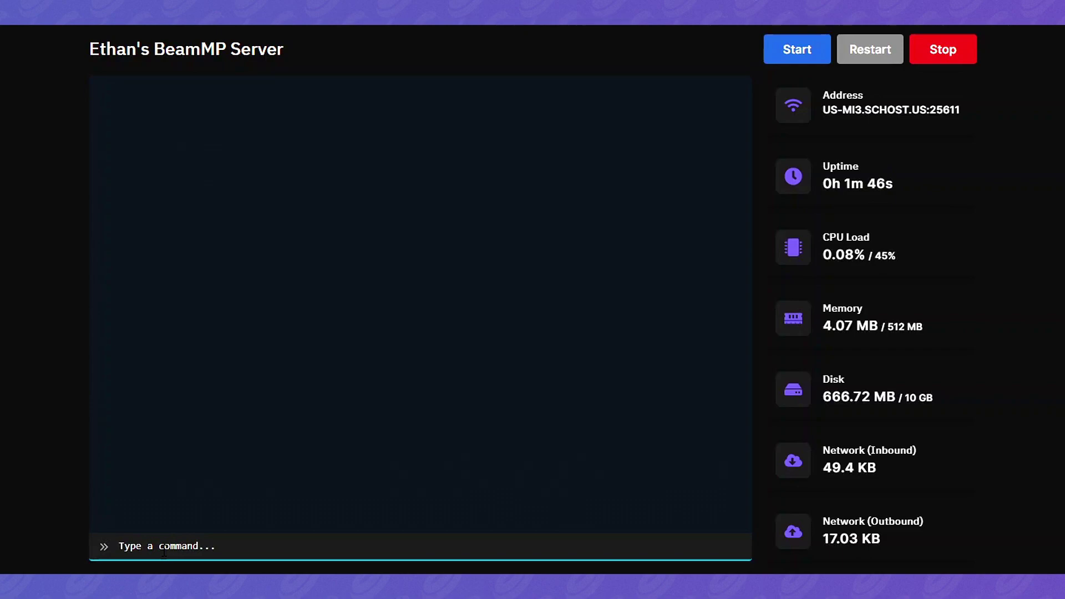
text(list)
key(Return)
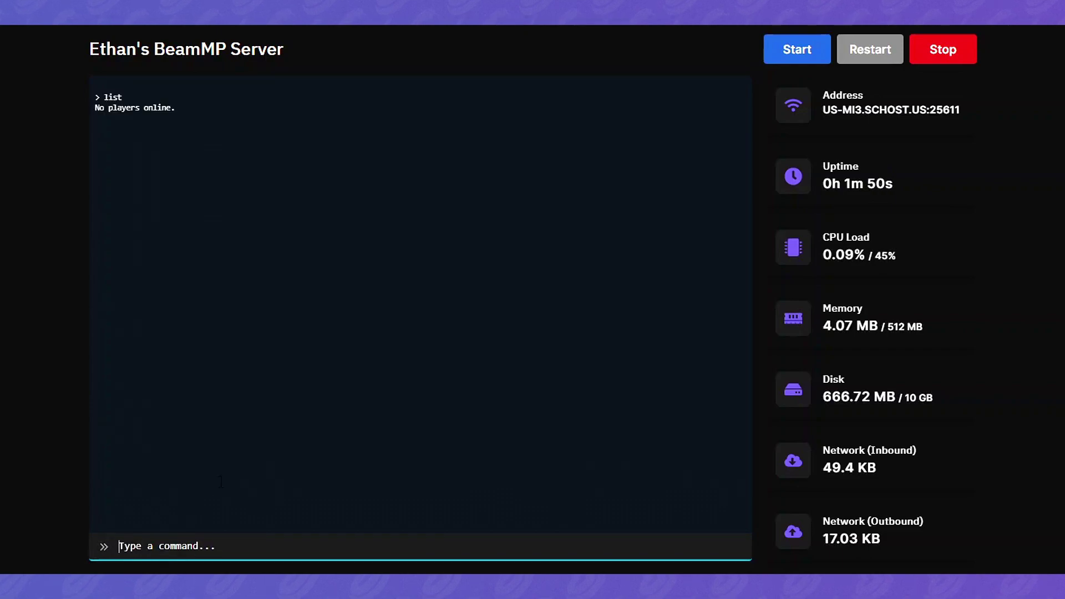
drag(218, 164, 68, 88)
click(217, 164)
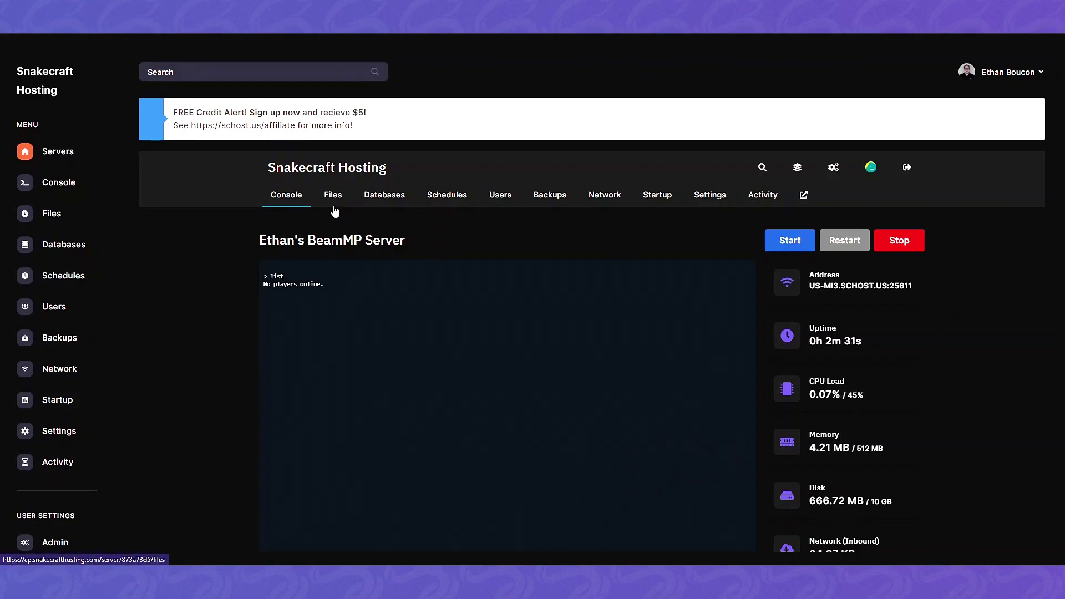
click(335, 209)
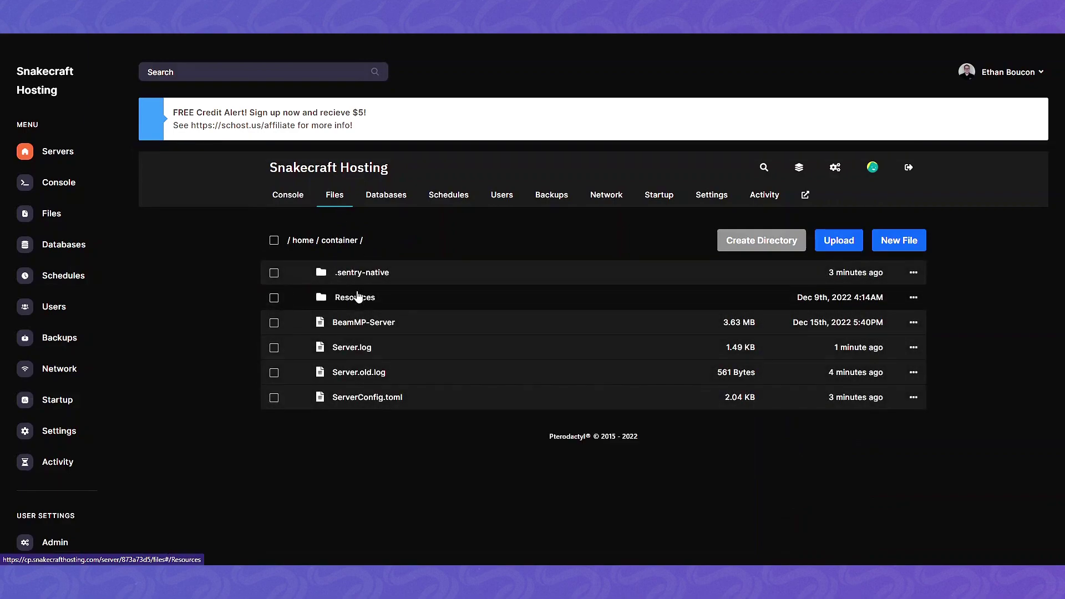